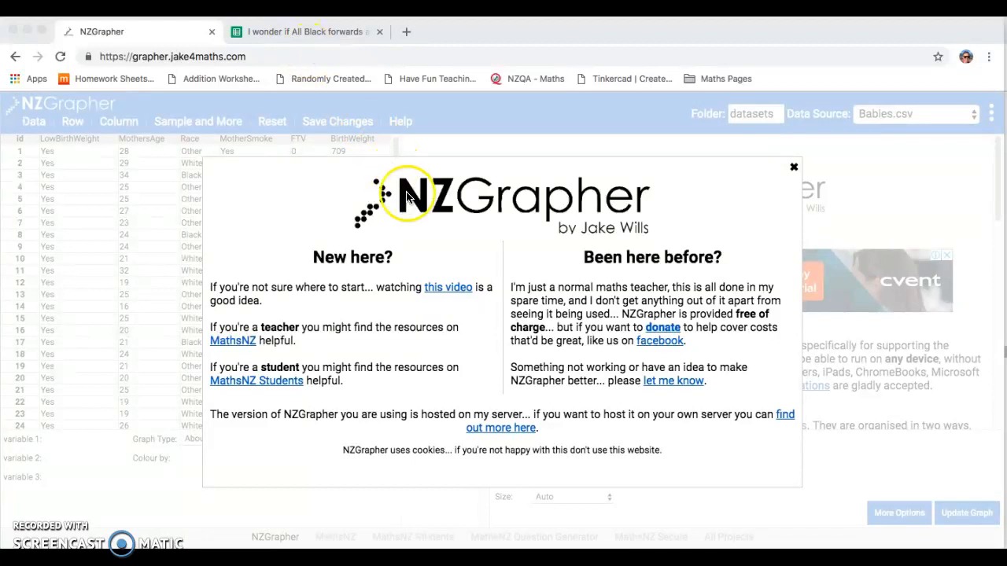
Switch to the All Blacks spreadsheet and look through its Position and Age columns
left_click(302, 29)
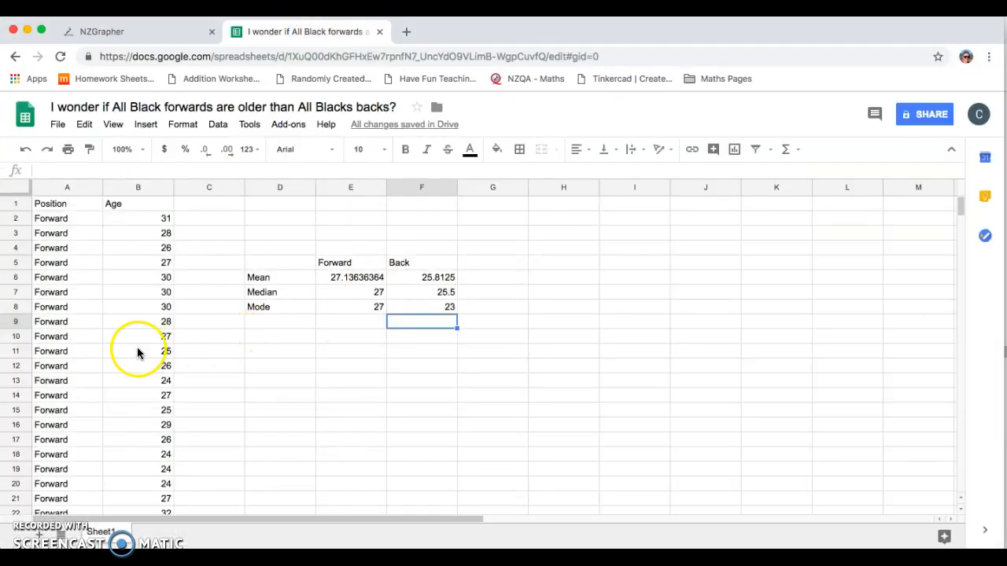
scroll(136, 354, "down", 7)
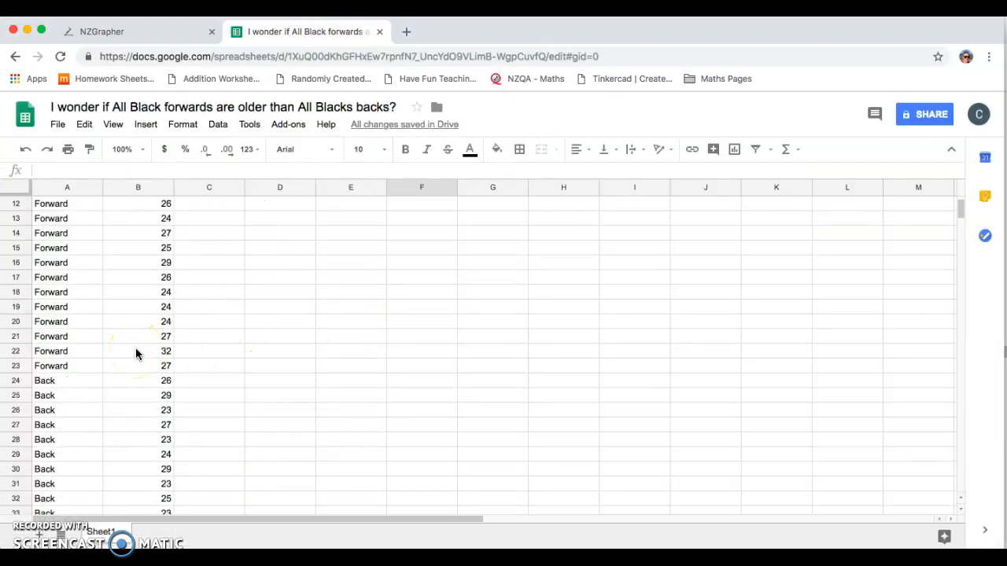
scroll(136, 354, "up", 7)
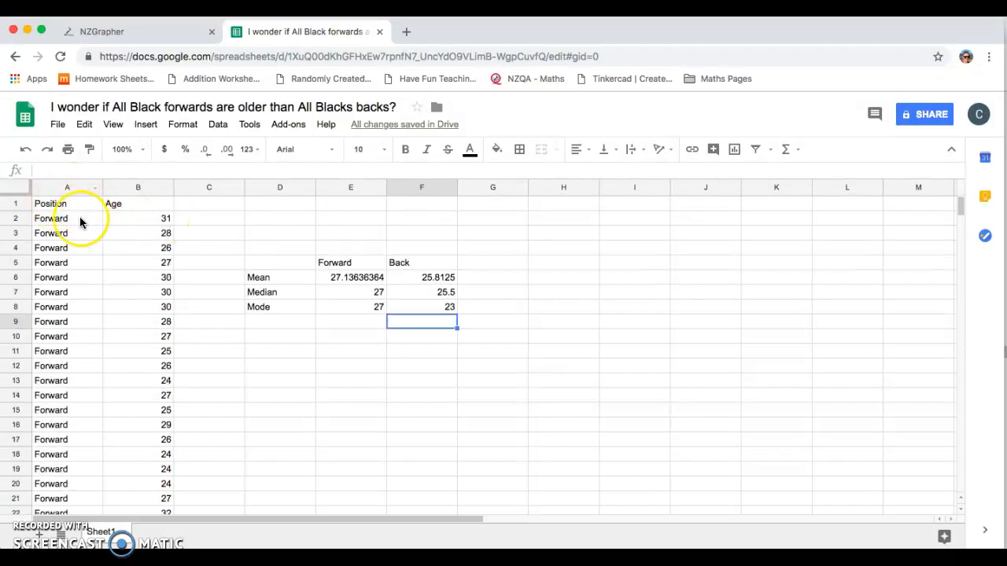
Return to NZGrapher and dismiss its welcome message
left_click(113, 32)
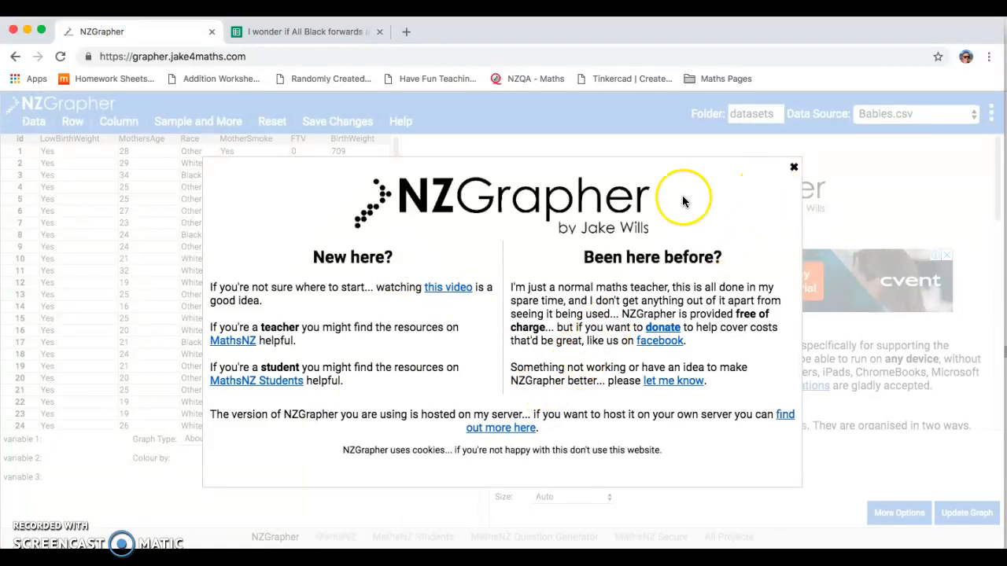
left_click(793, 169)
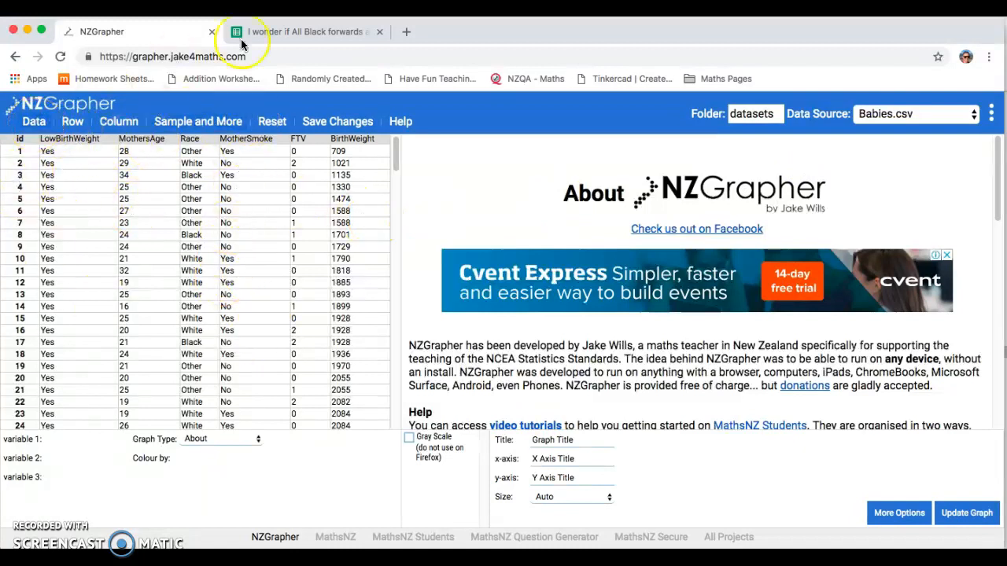
Switch to the All Blacks spreadsheet and copy the Position and Age data, headings included, from A1 to B39
left_click(273, 32)
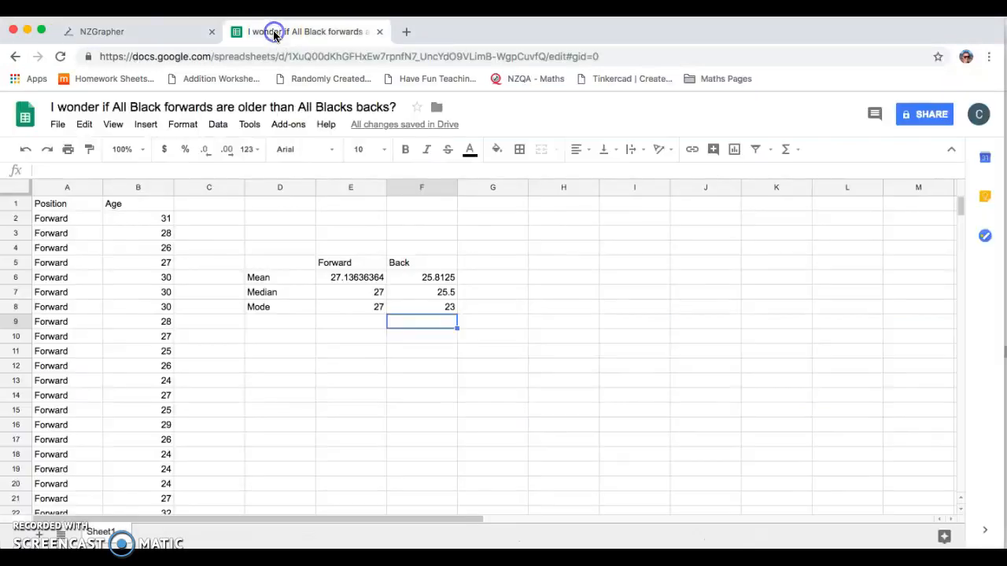
left_click_drag(74, 206, 140, 358)
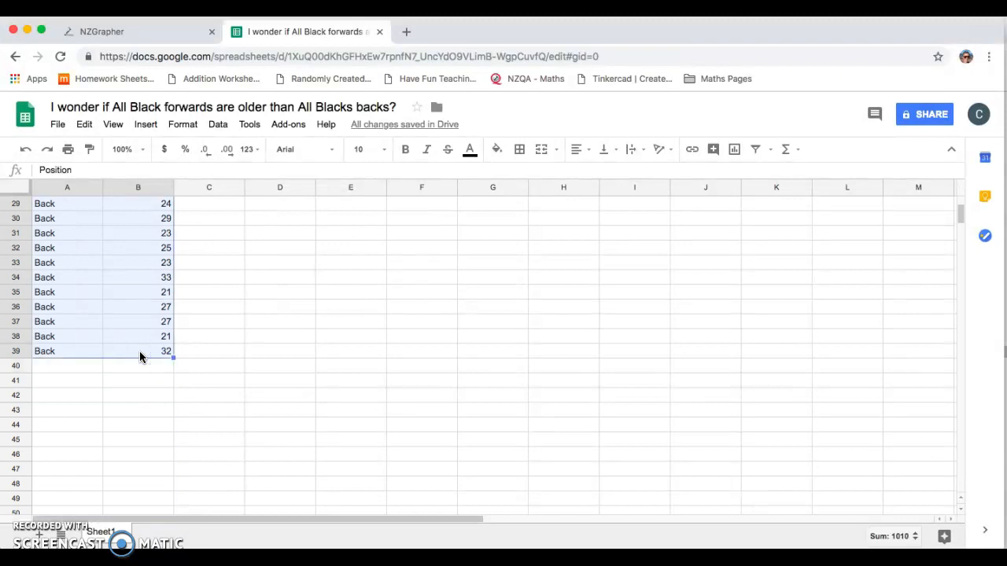
key("ctrl+c")
Switch to NZGrapher, import the copied Position and Age data as a pasted table, and check its rows
left_click(111, 32)
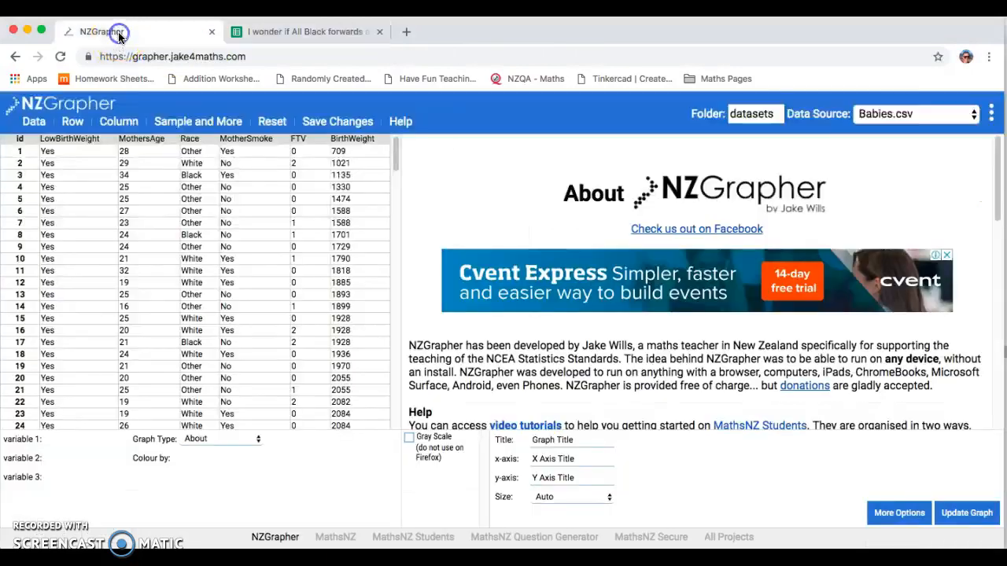
left_click(34, 124)
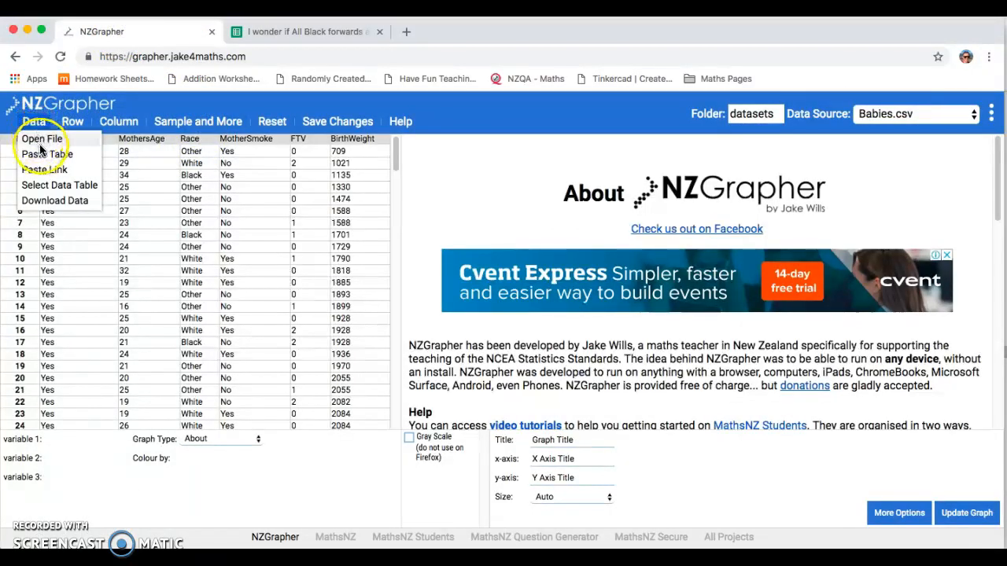
left_click(47, 155)
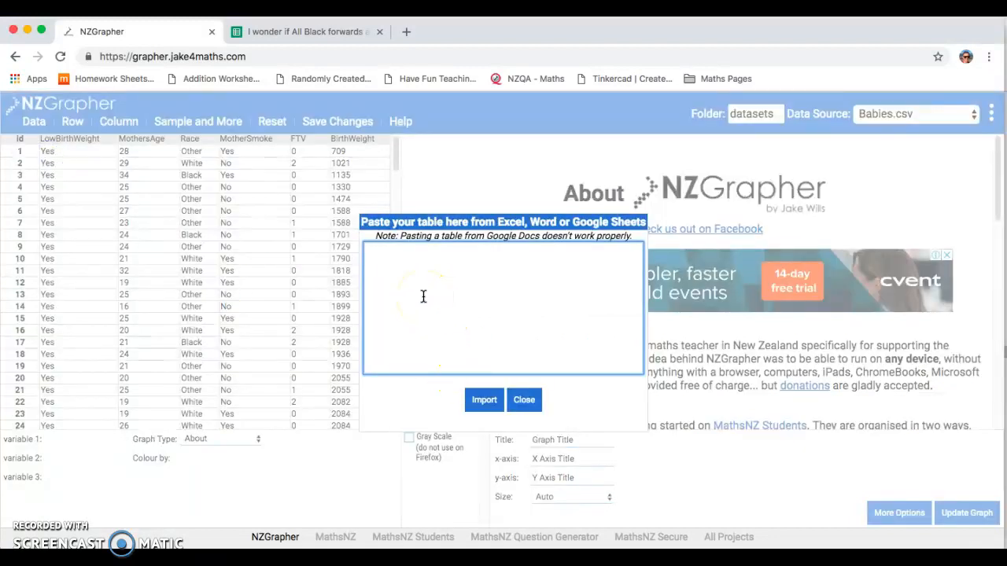
key("super+v")
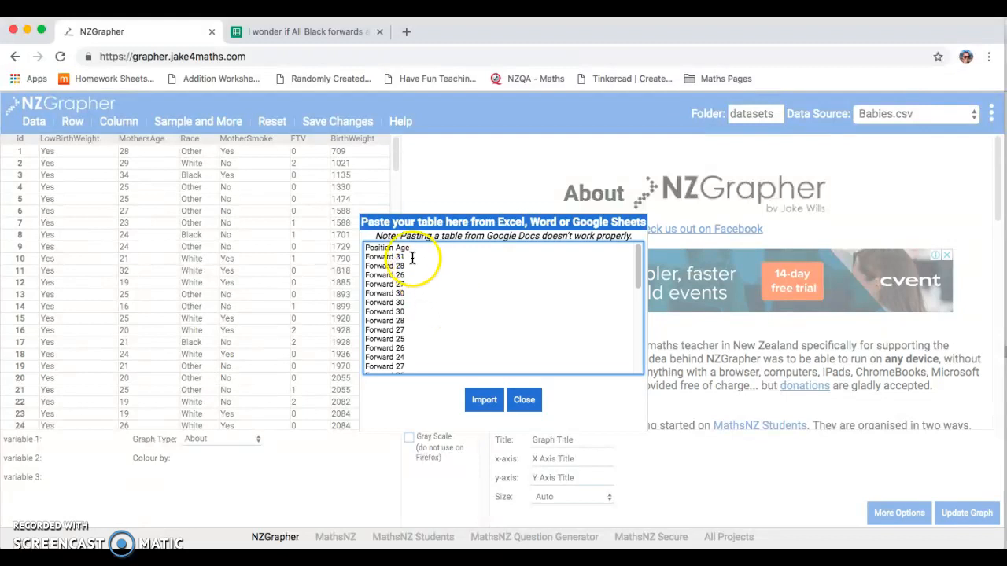
scroll(425, 306, "down", 5)
scroll(425, 307, "up", 5)
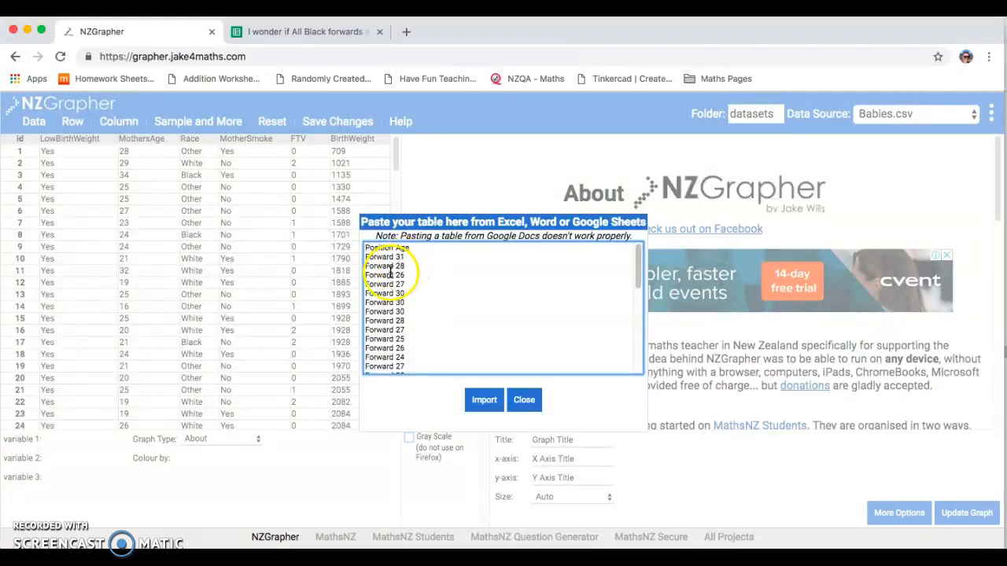
left_click(484, 401)
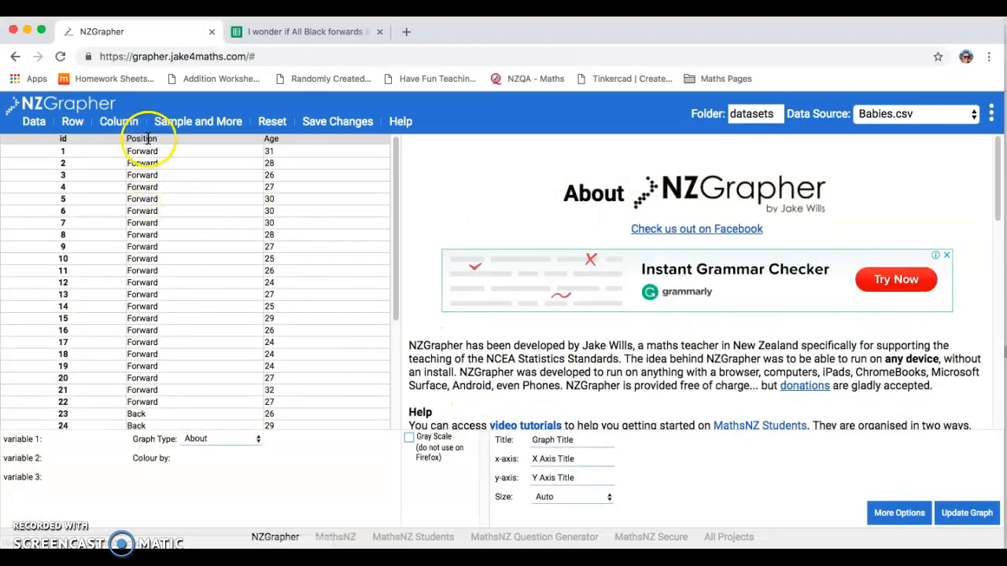
scroll(194, 401, "down", 5)
scroll(194, 400, "up", 5)
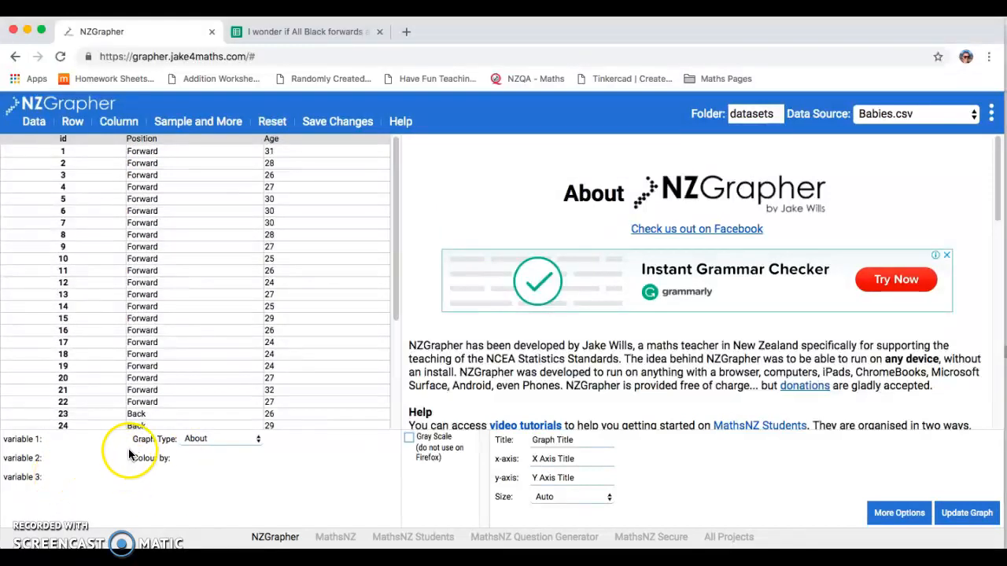
Create a Dot Plot (and Box and Whisker) graph with Age as variable 1 and Position as variable 2
left_click(216, 441)
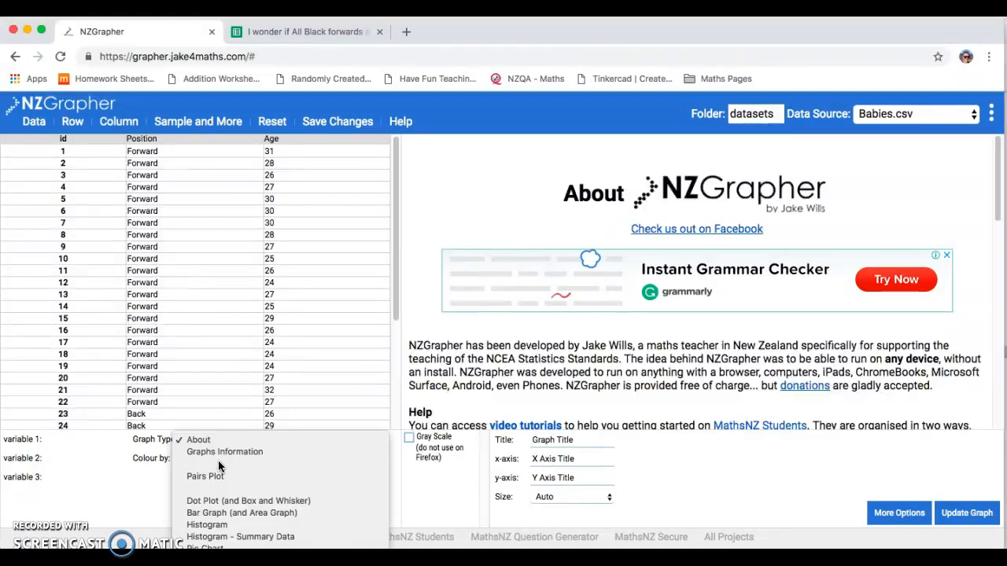
left_click(232, 503)
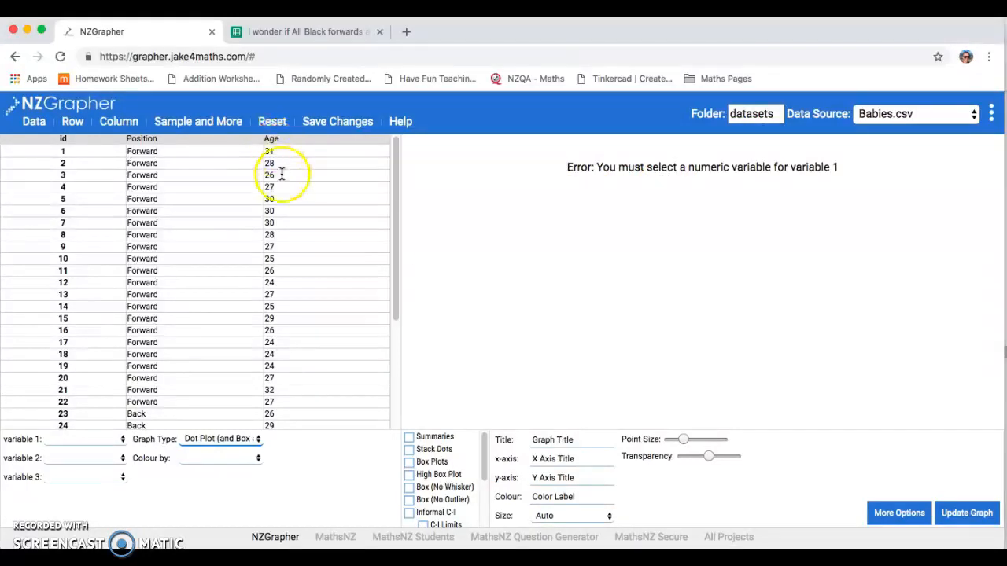
left_click(68, 437)
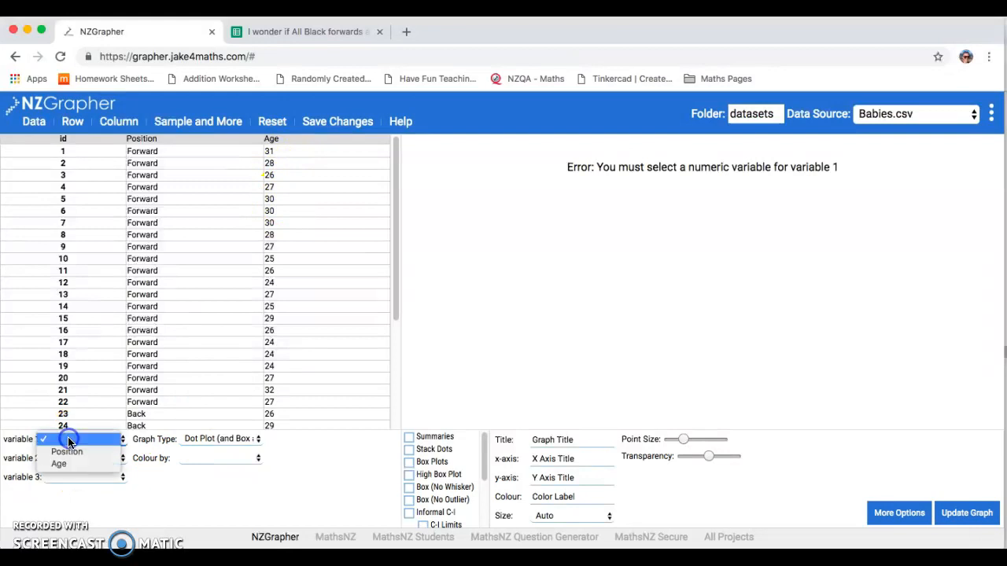
left_click(63, 465)
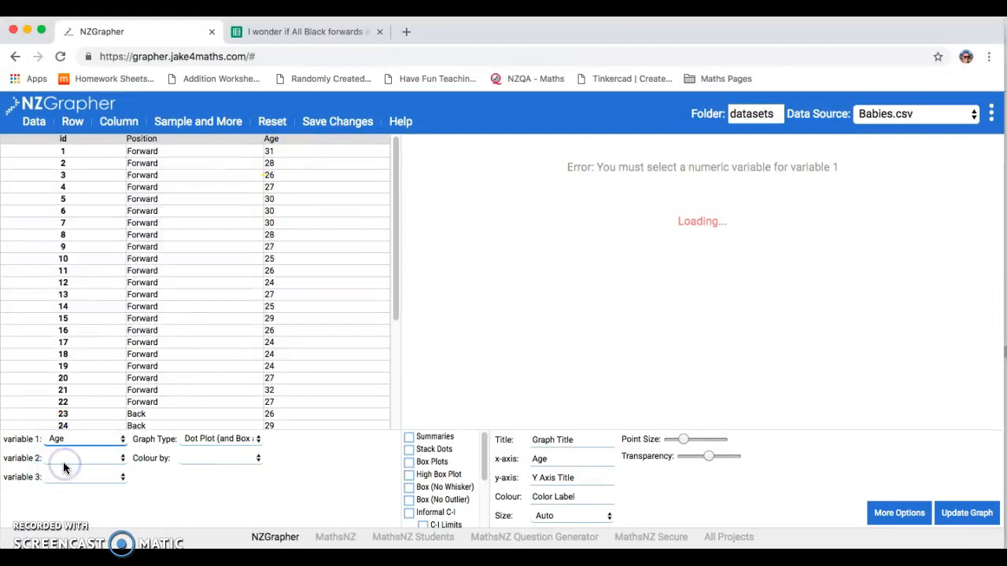
left_click(61, 457)
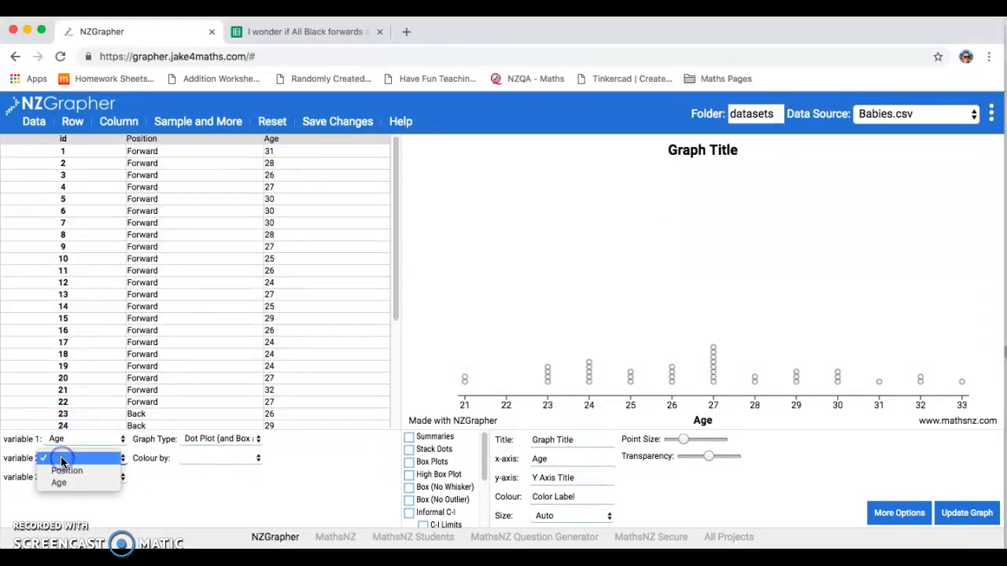
left_click(62, 472)
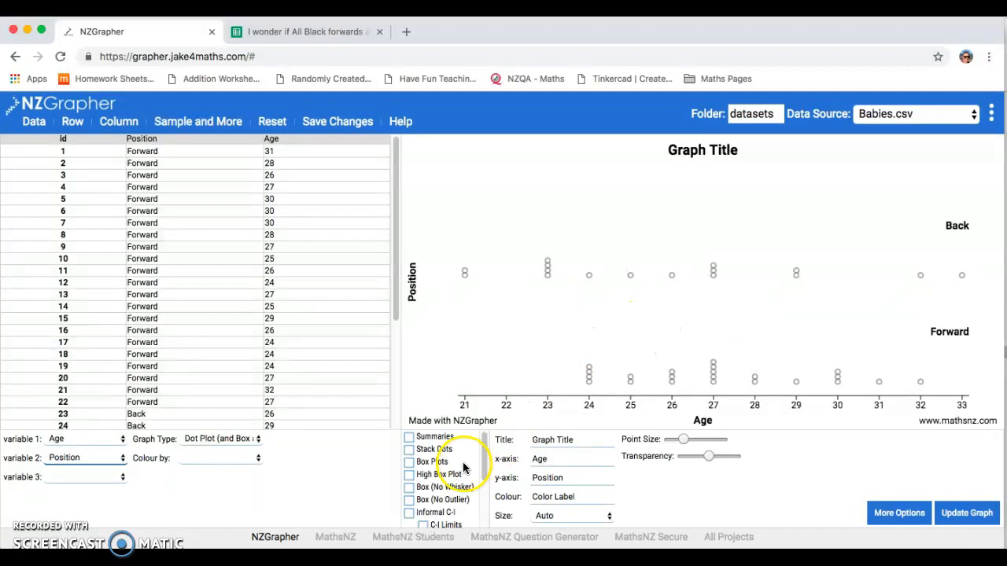
Enable the High Box Plot, Summaries, C-I Limits and Informal C-I options for the dot plot
left_click(409, 475)
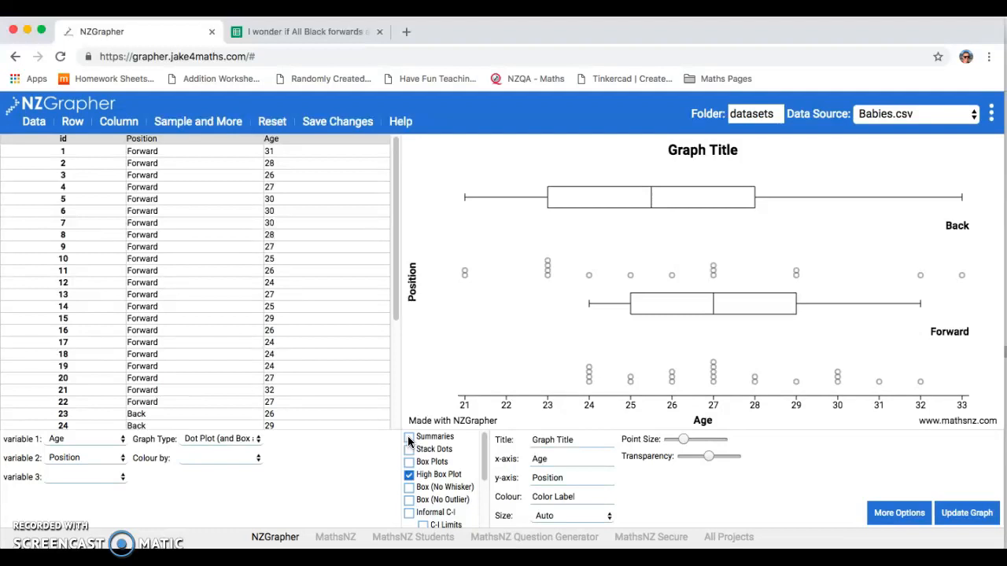
left_click(408, 438)
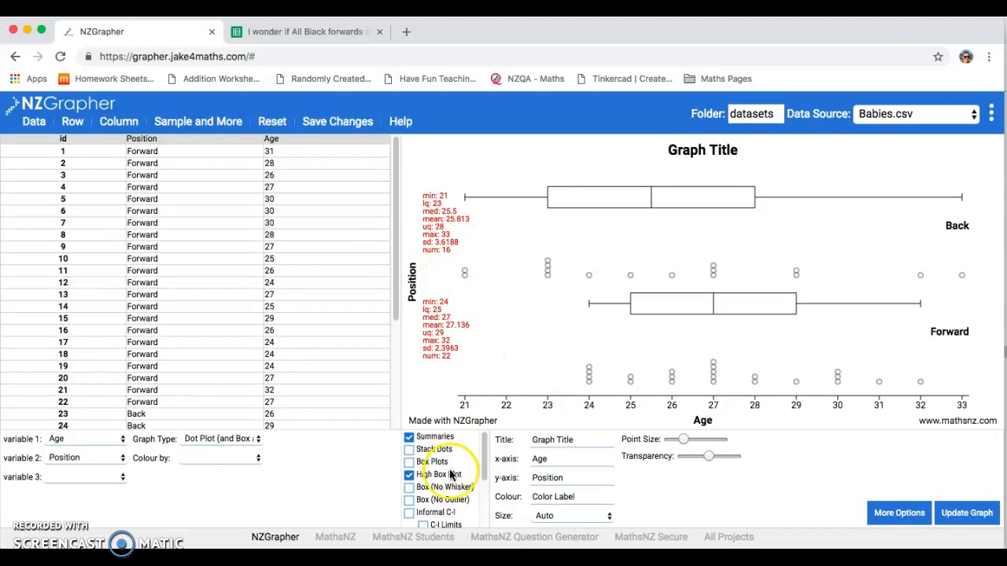
scroll(440, 494, "down", 2)
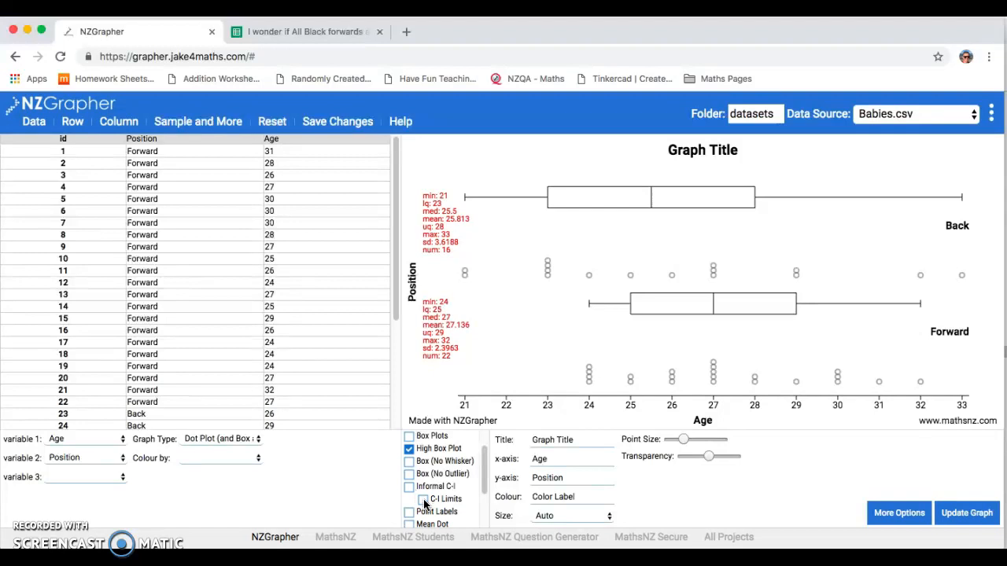
left_click(424, 503)
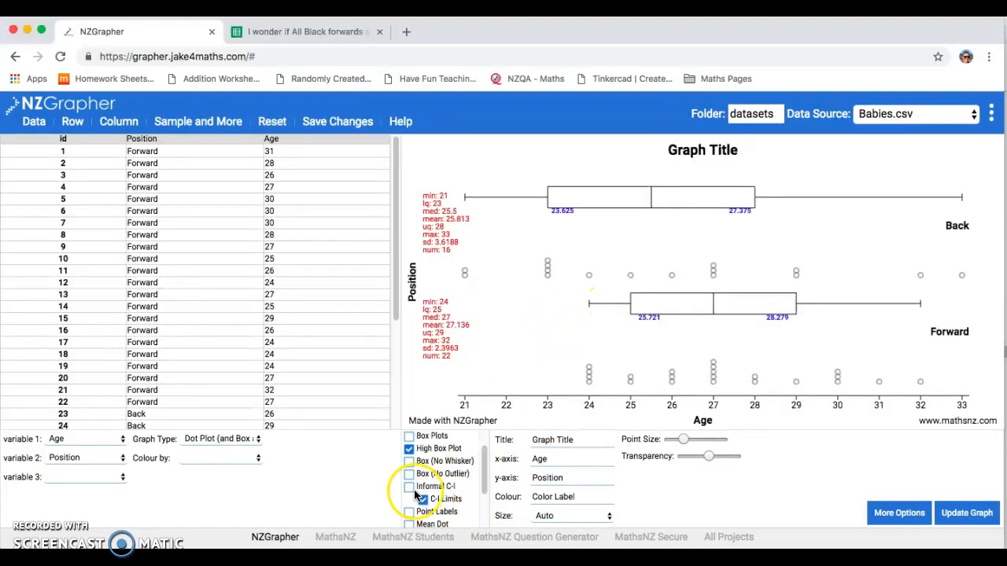
left_click(409, 488)
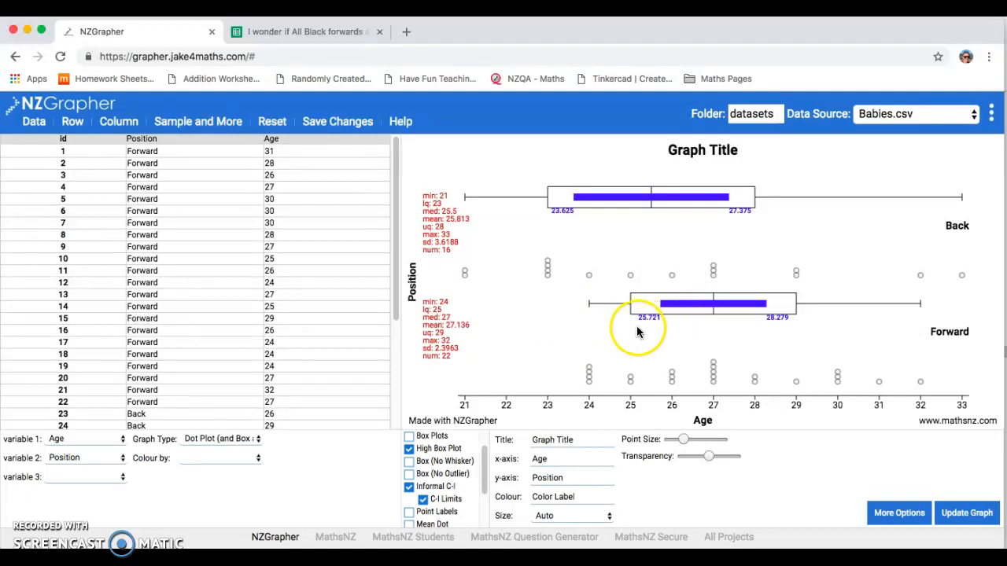
Set the graph title to "Forward v Back Ages" and update the graph
left_click(576, 439)
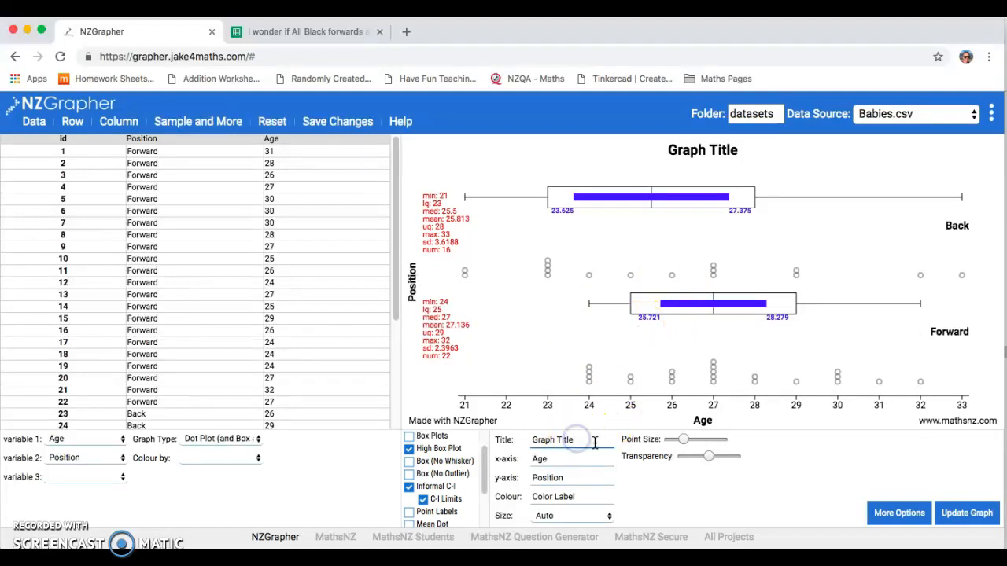
left_click_drag(580, 439, 527, 445)
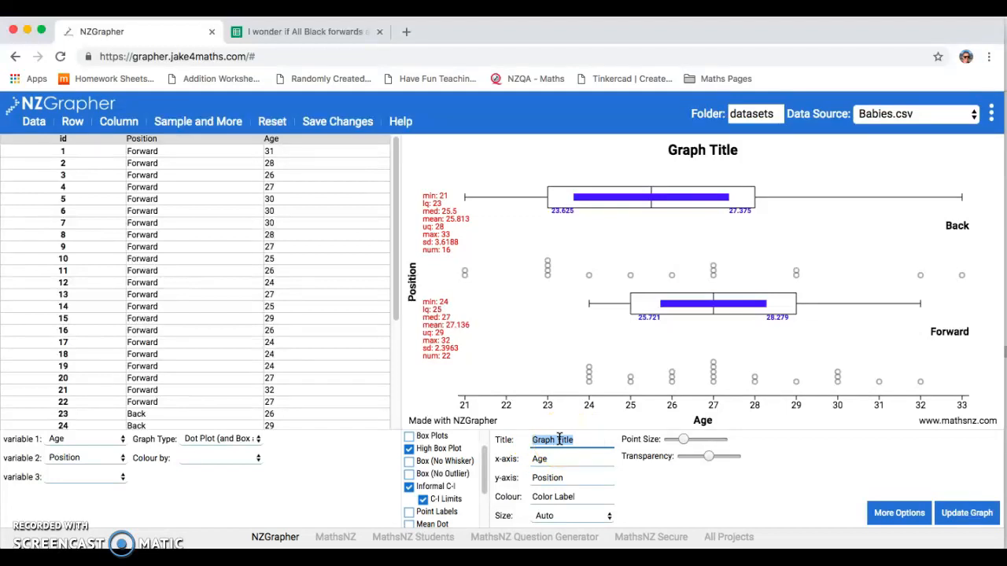
type("Forward v Back Ages")
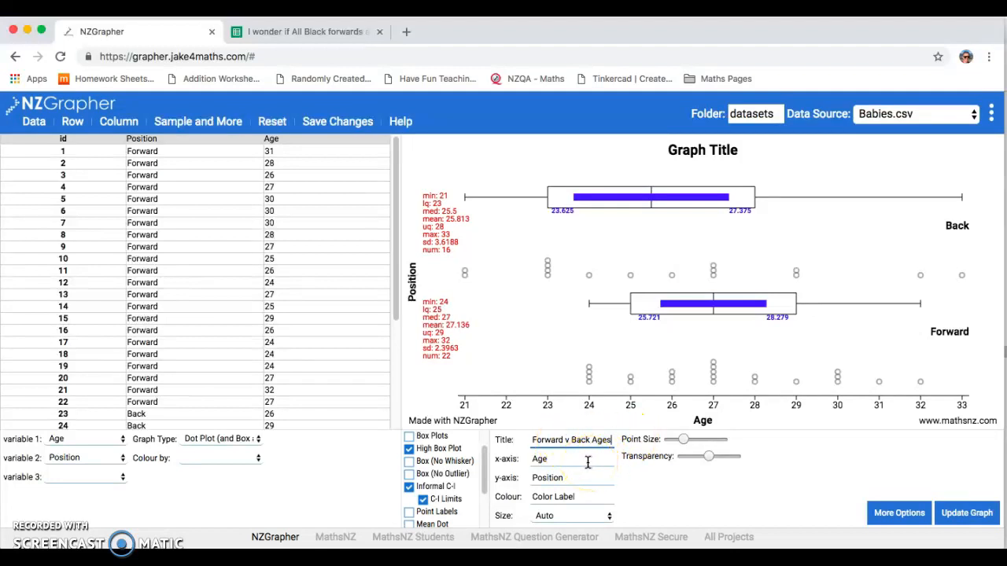
left_click(970, 515)
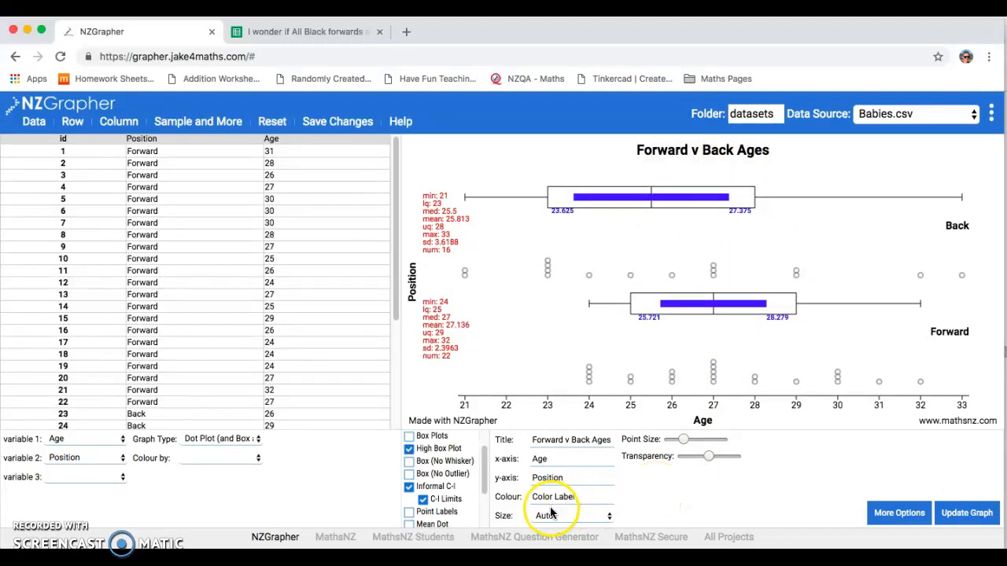
Try a smaller point size for the dots and restore the original size
left_click_drag(683, 443, 677, 445)
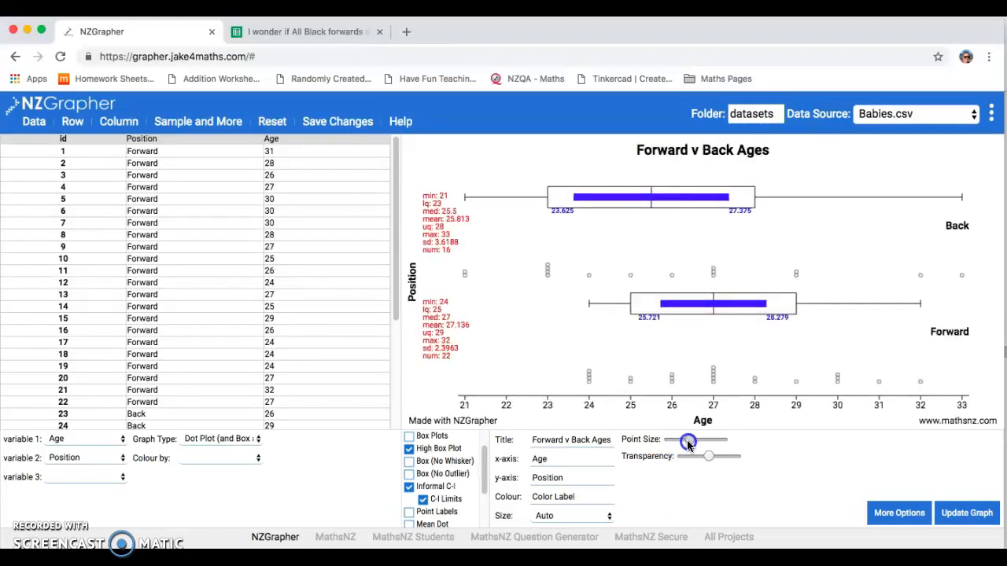
left_click_drag(683, 441, 681, 441)
left_click(598, 474)
left_click(695, 398)
left_click(615, 388)
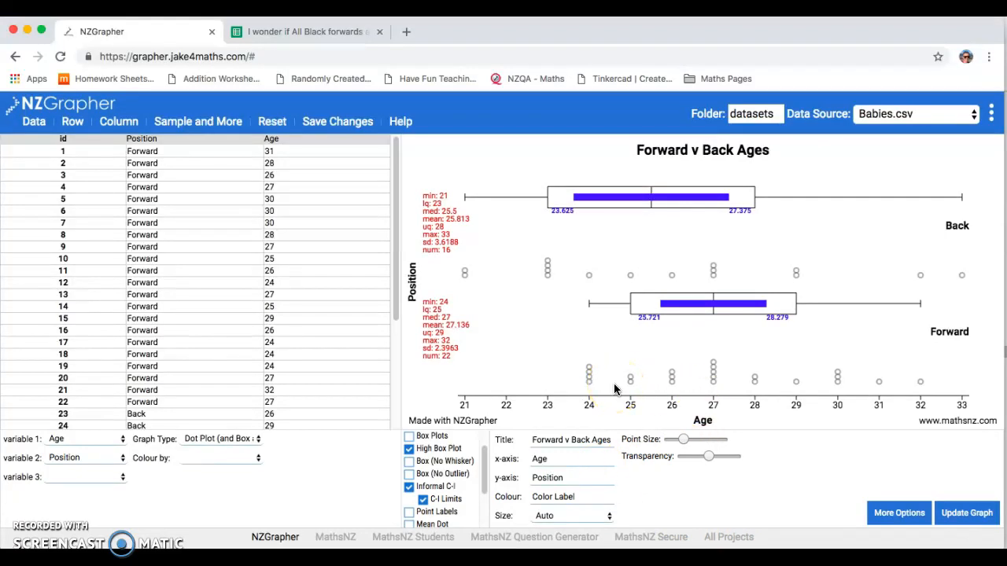
left_click(535, 274)
left_click(481, 223)
left_click(491, 195)
left_click(493, 189)
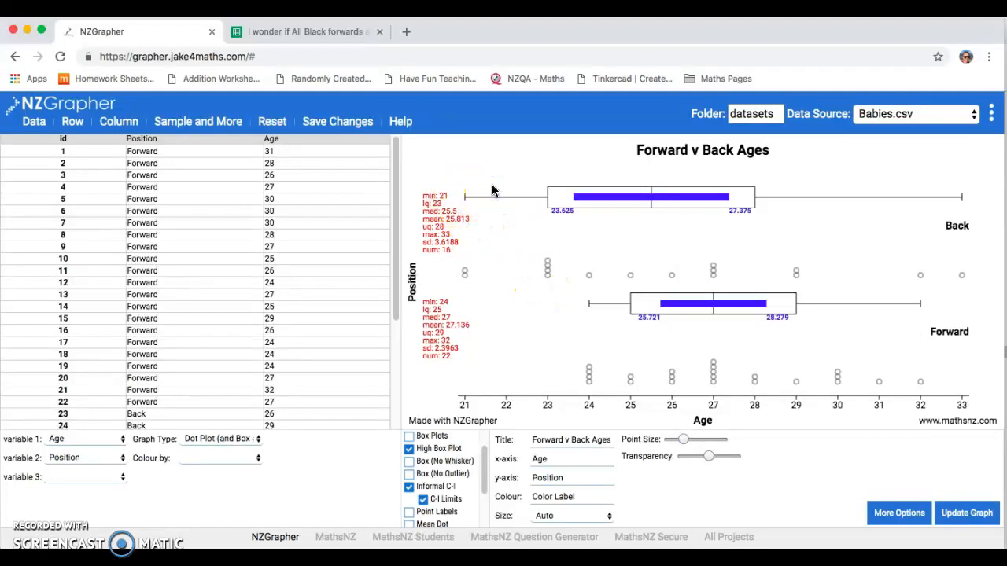